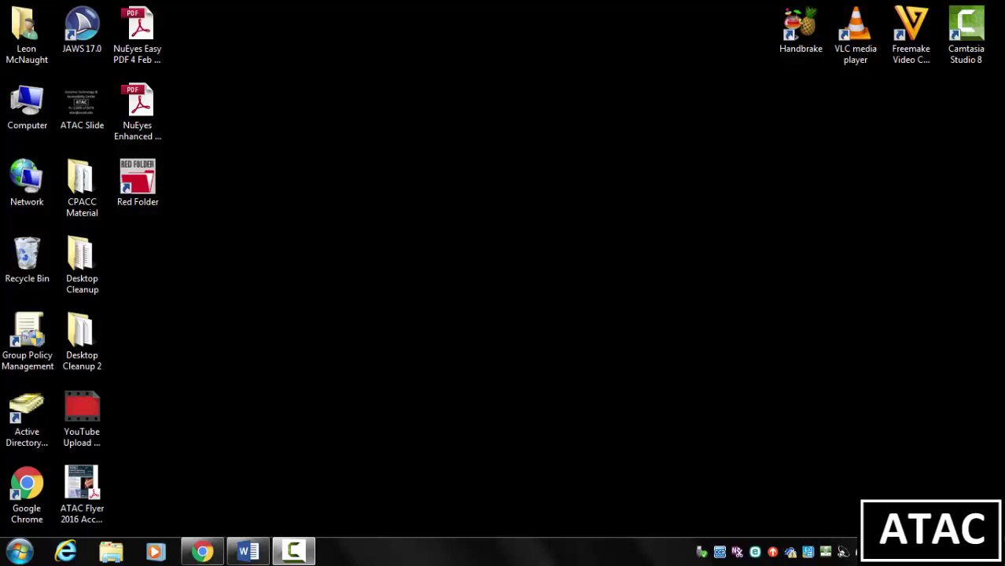
# Restore Chrome and open the CSUSB accessibility center video from My Channel.
pyautogui.click(202, 551)
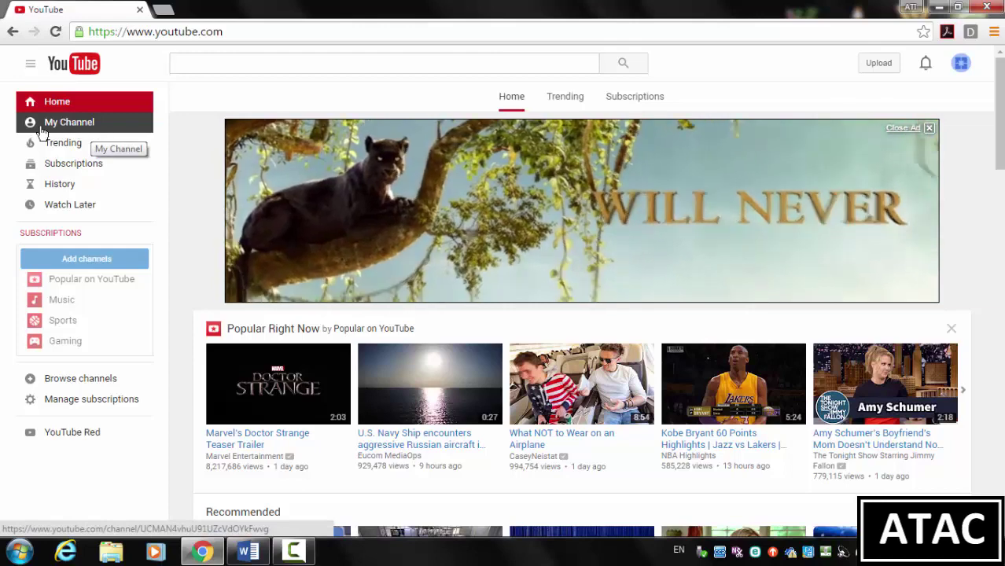
pyautogui.click(90, 126)
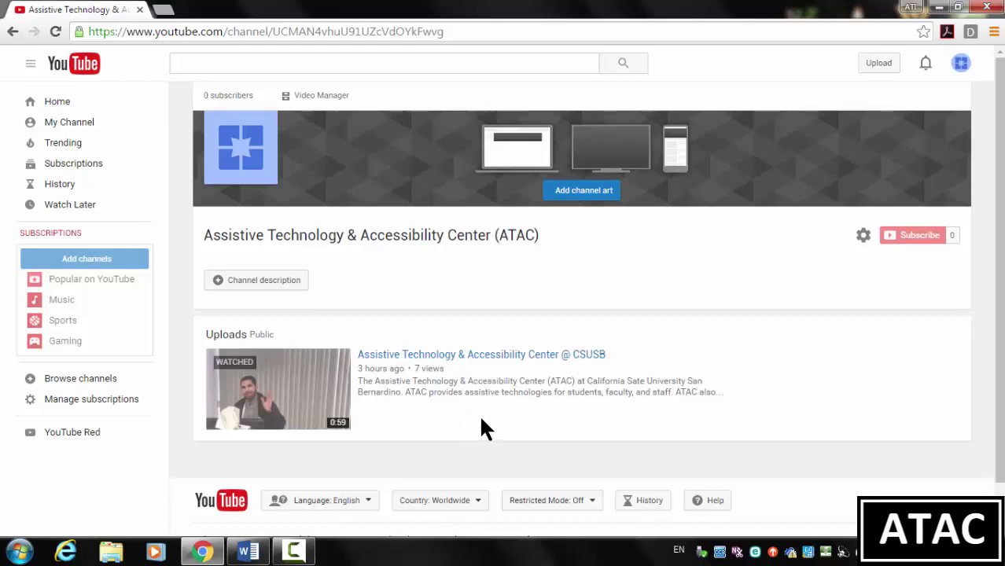
pyautogui.click(478, 356)
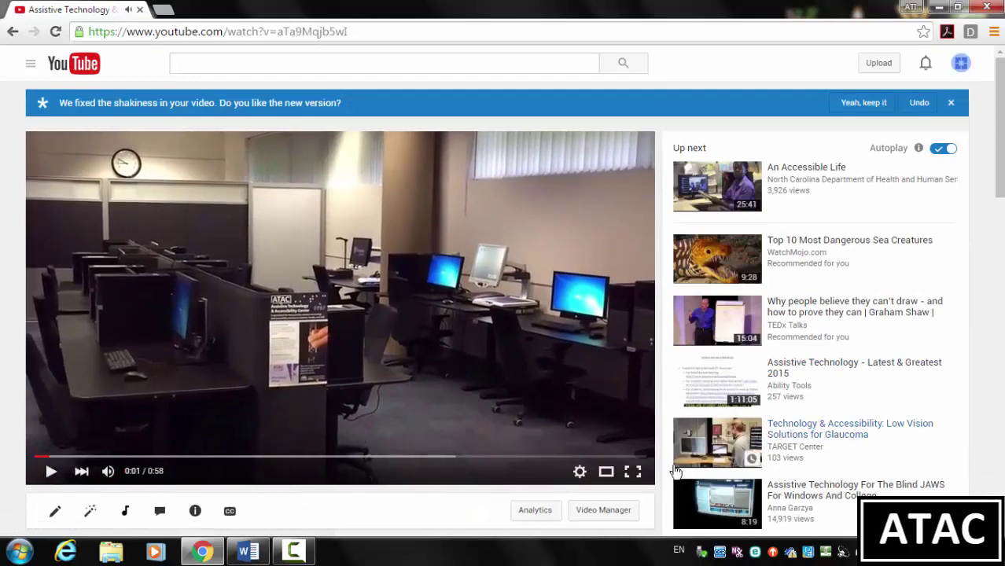
pyautogui.scroll(-2, 653, 460)
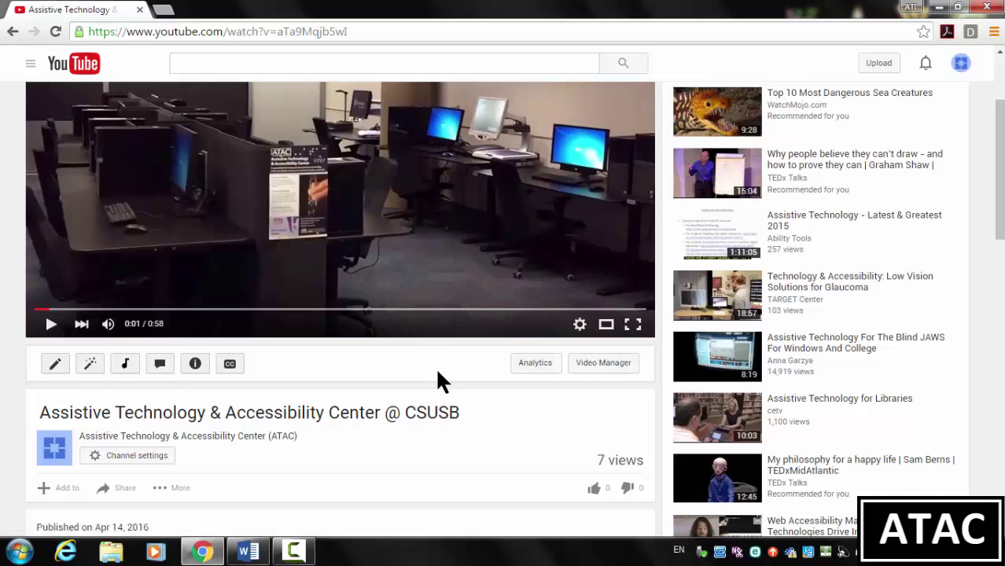
# Minimize Chrome and bring up the Word transcript document, Document1.
pyautogui.click(938, 7)
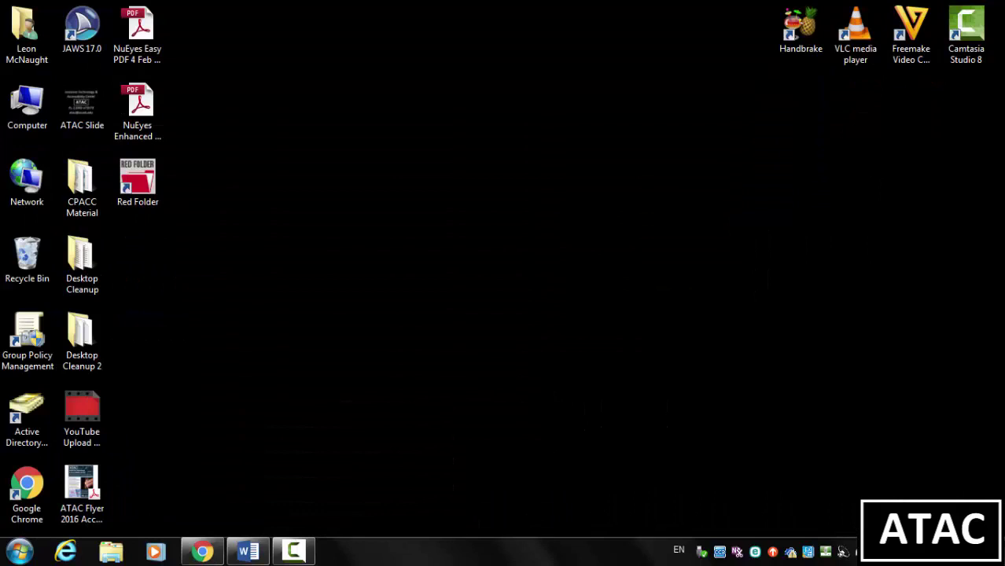
pyautogui.click(248, 553)
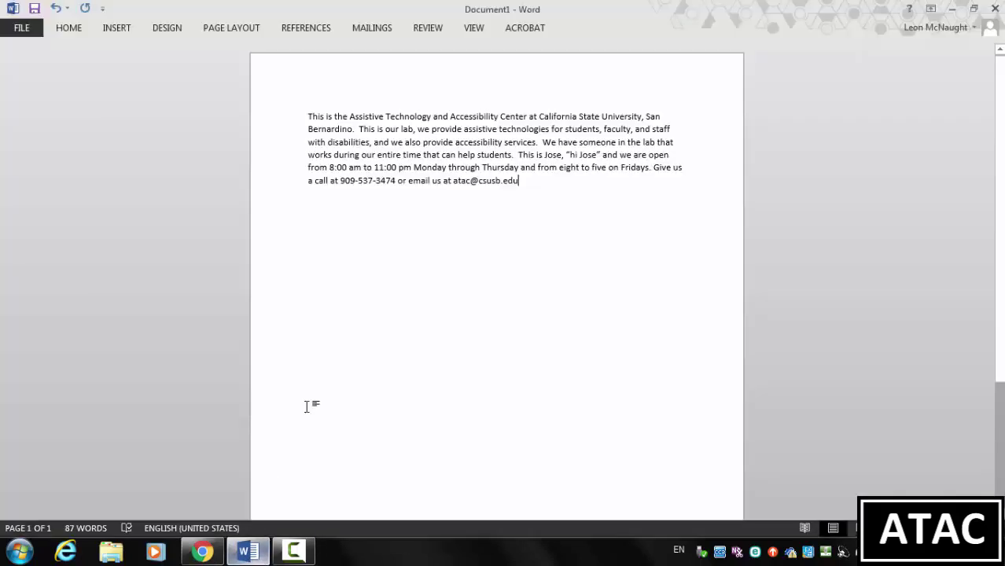
# Save Document1 to the Desktop as a Plain Text .txt file with default encoding.
pyautogui.click(21, 29)
pyautogui.click(34, 175)
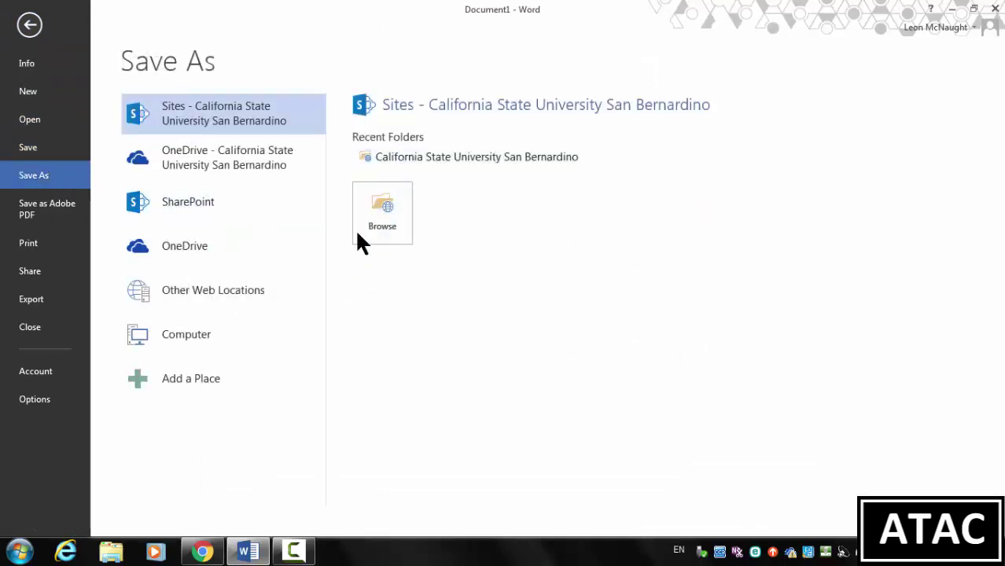
pyautogui.click(209, 331)
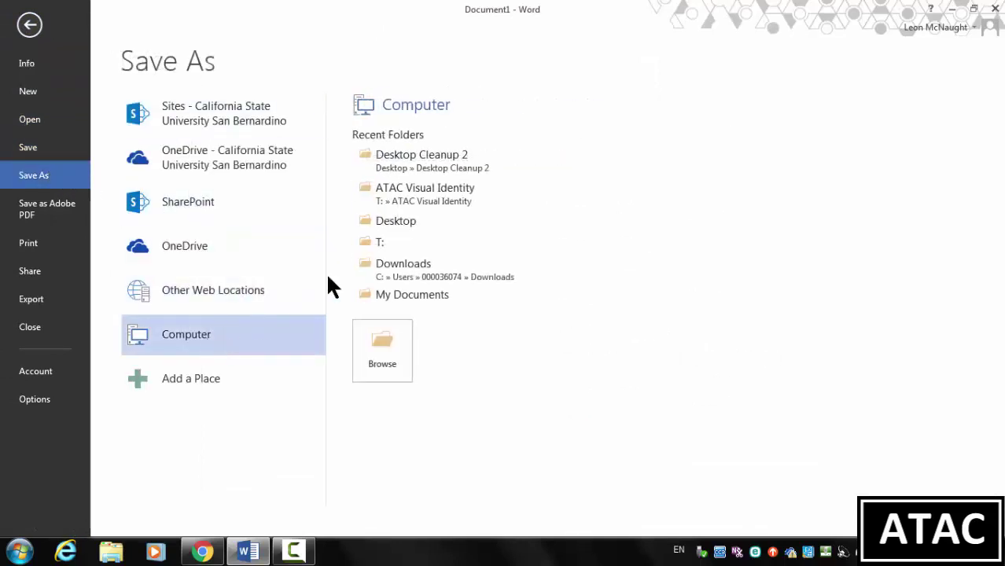
pyautogui.click(413, 220)
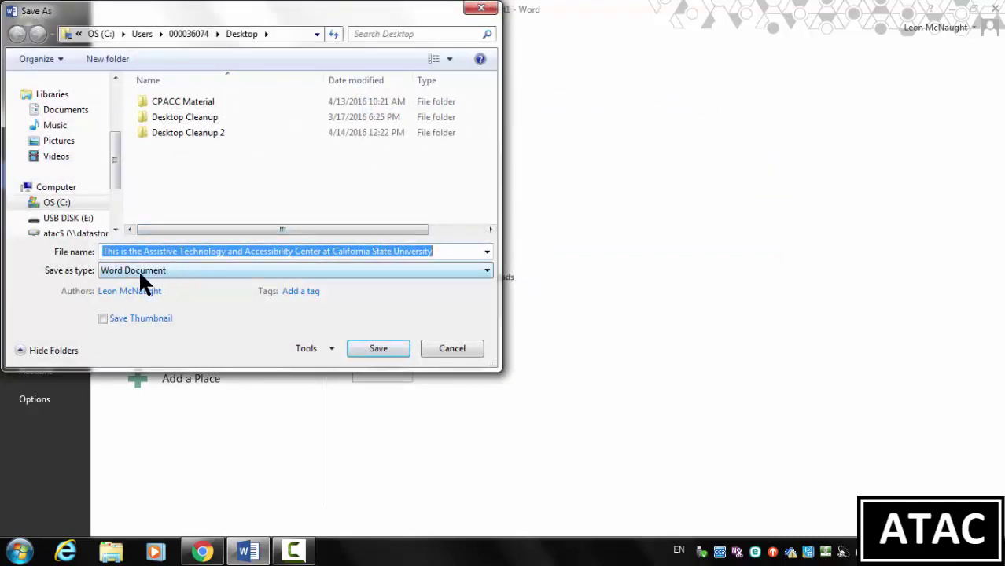
pyautogui.click(187, 271)
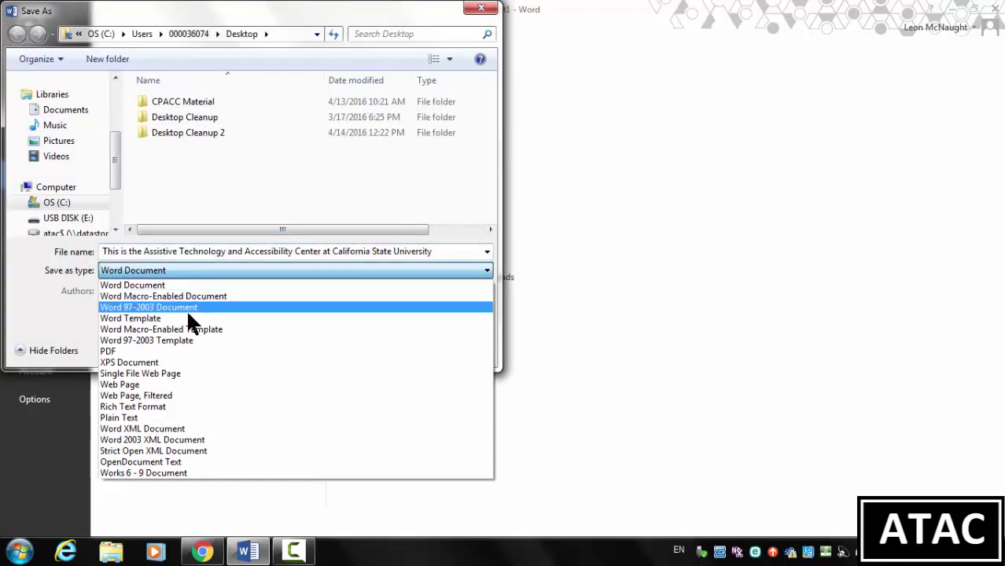
pyautogui.click(172, 417)
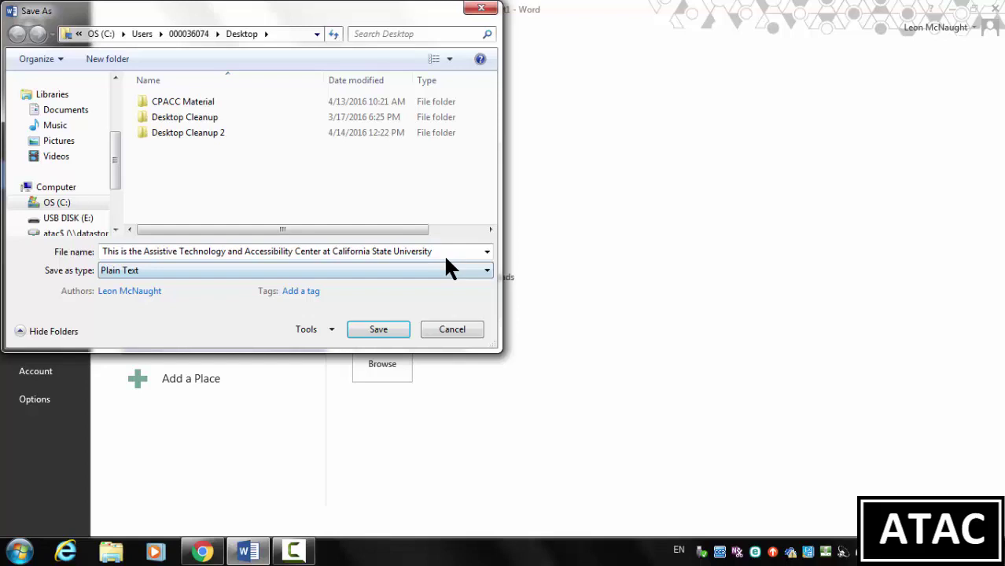
pyautogui.click(365, 329)
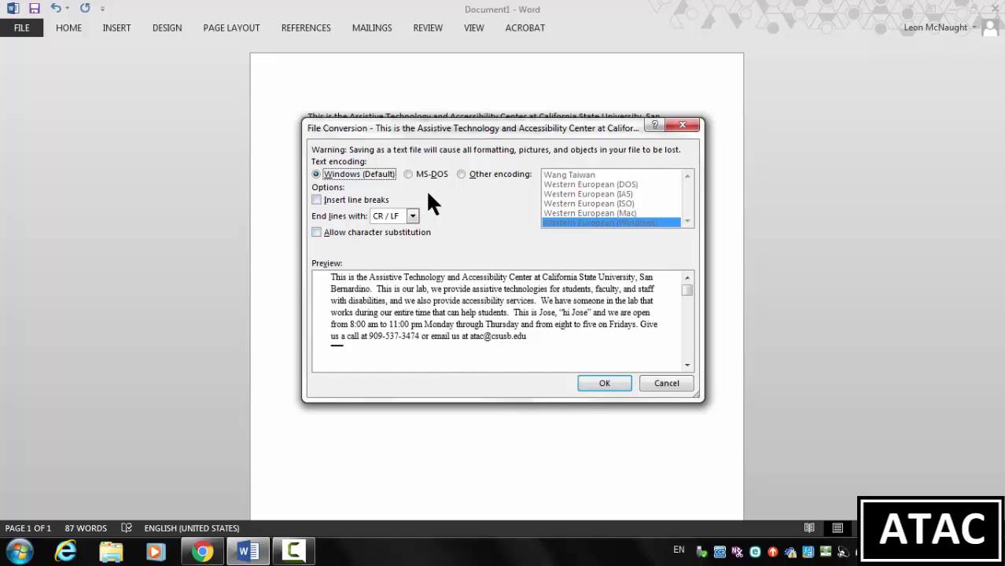
pyautogui.click(602, 383)
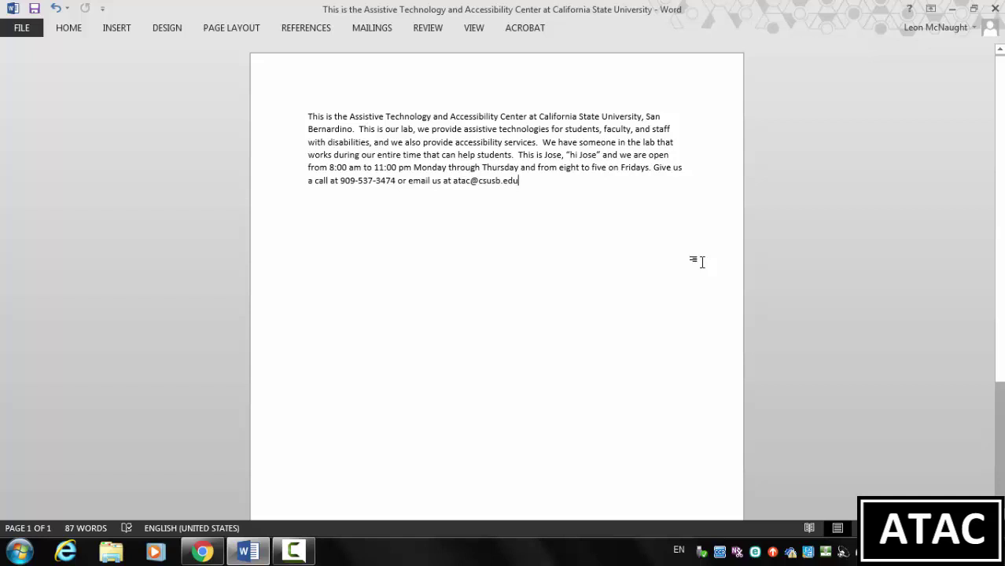
# Close Word, check the saved .txt transcript in Notepad, then open YouTube's Video Manager.
pyautogui.click(993, 9)
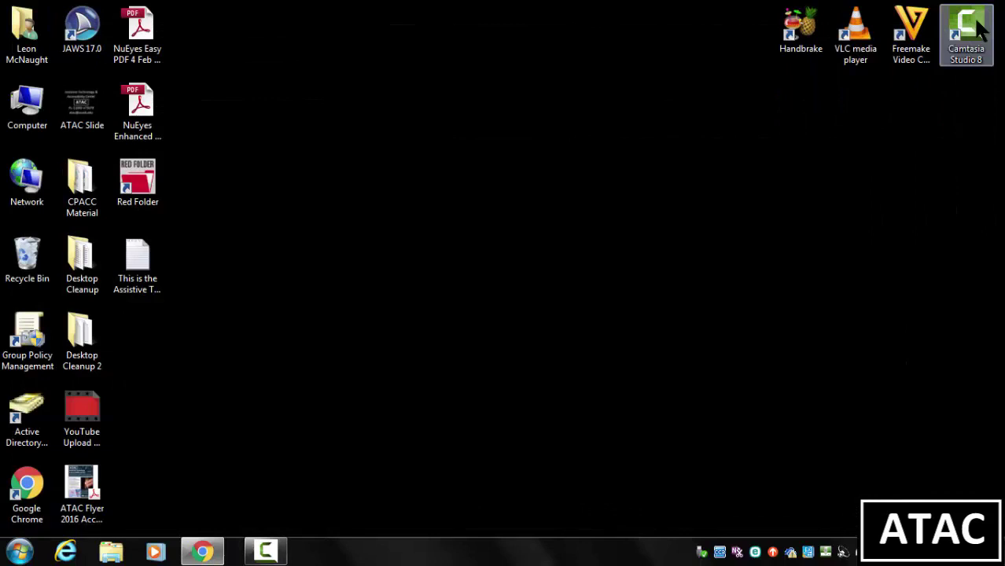
pyautogui.click(157, 314)
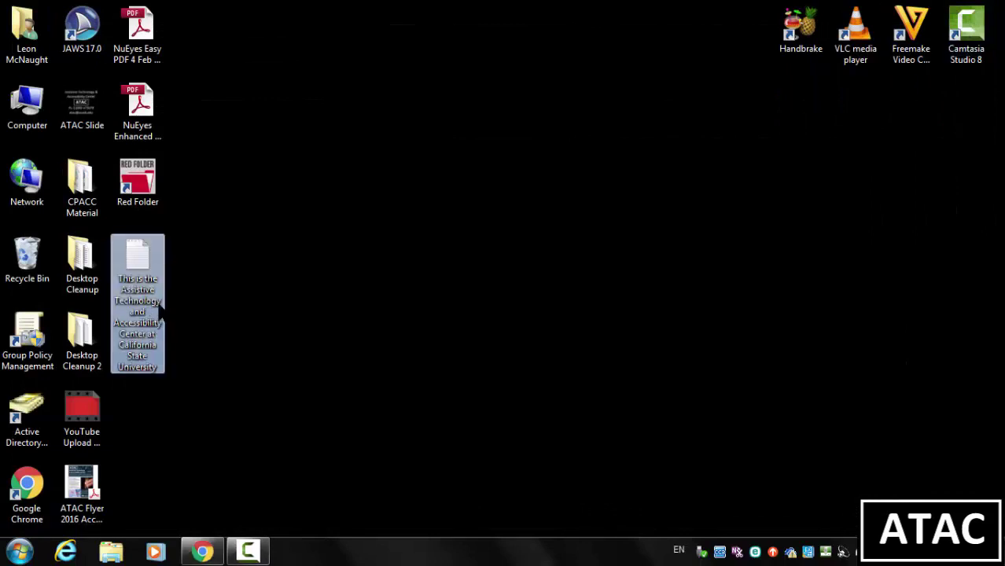
pyautogui.doubleClick(135, 254)
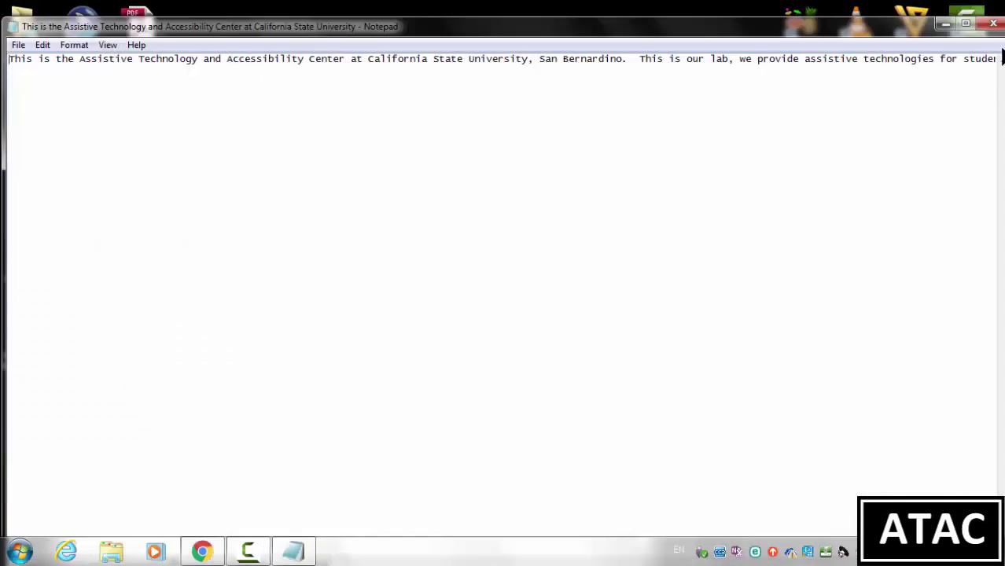
pyautogui.click(994, 24)
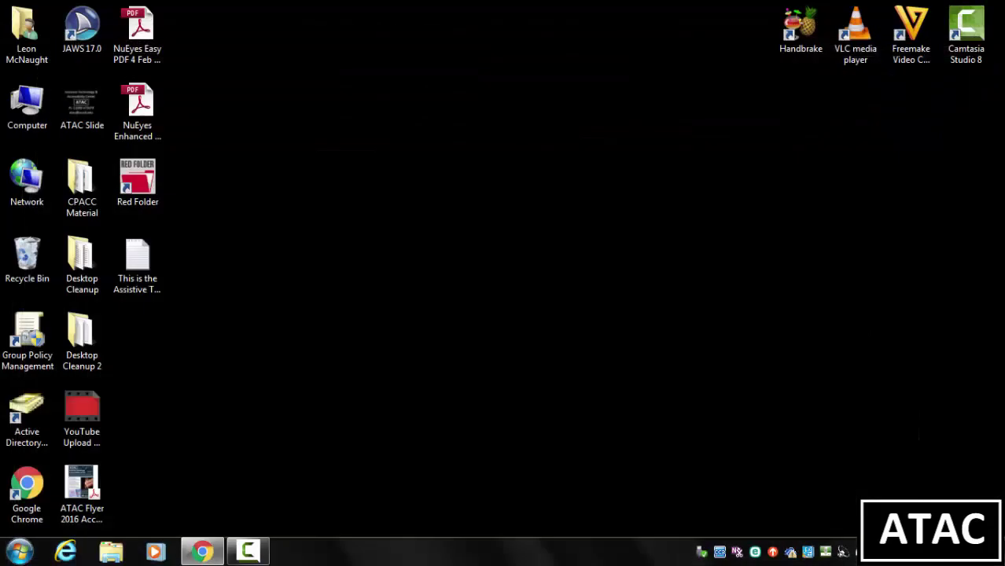
pyautogui.click(202, 552)
pyautogui.click(603, 363)
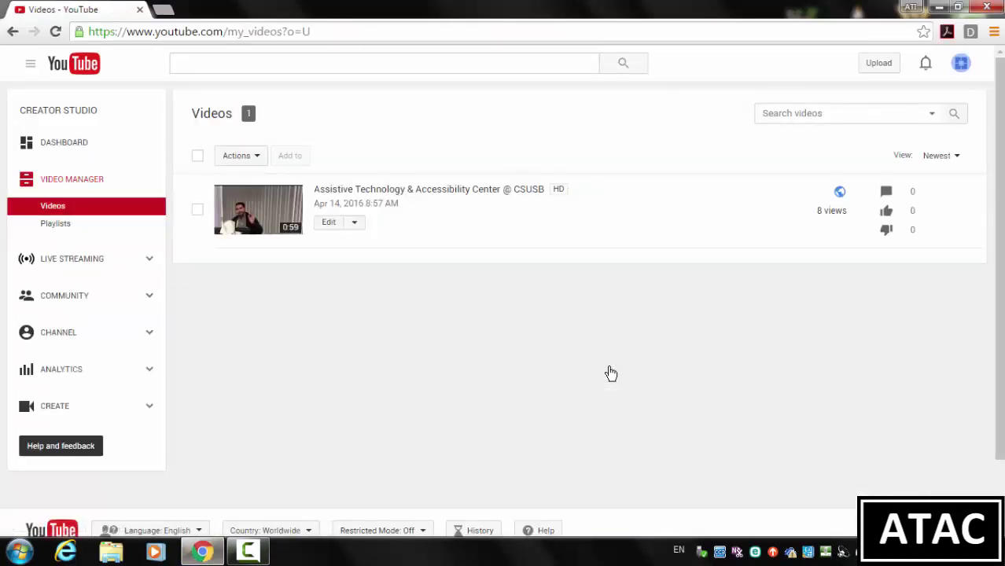
# Open the video's Subtitles and CC page and add a new English subtitle track.
pyautogui.click(354, 224)
pyautogui.click(360, 339)
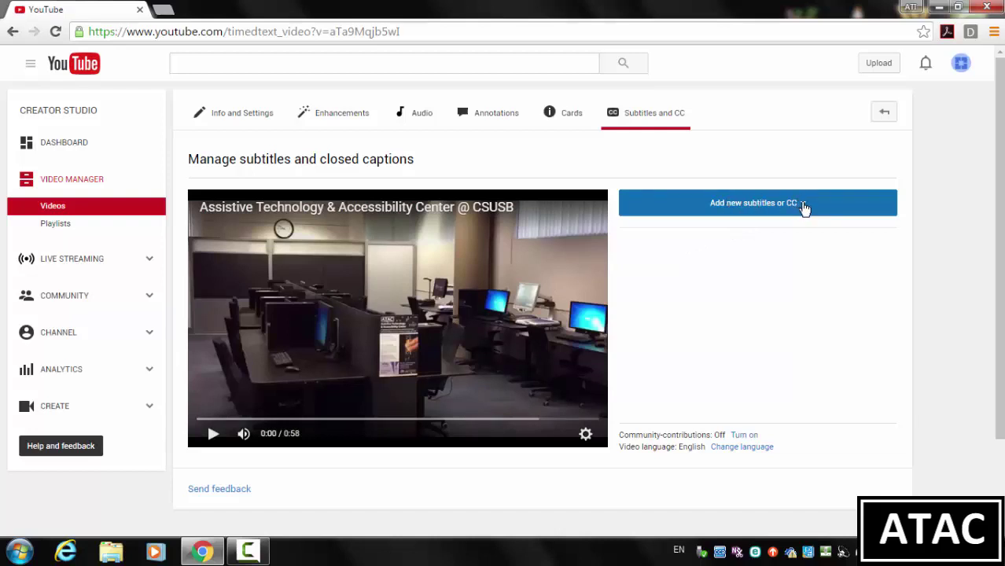
pyautogui.click(803, 207)
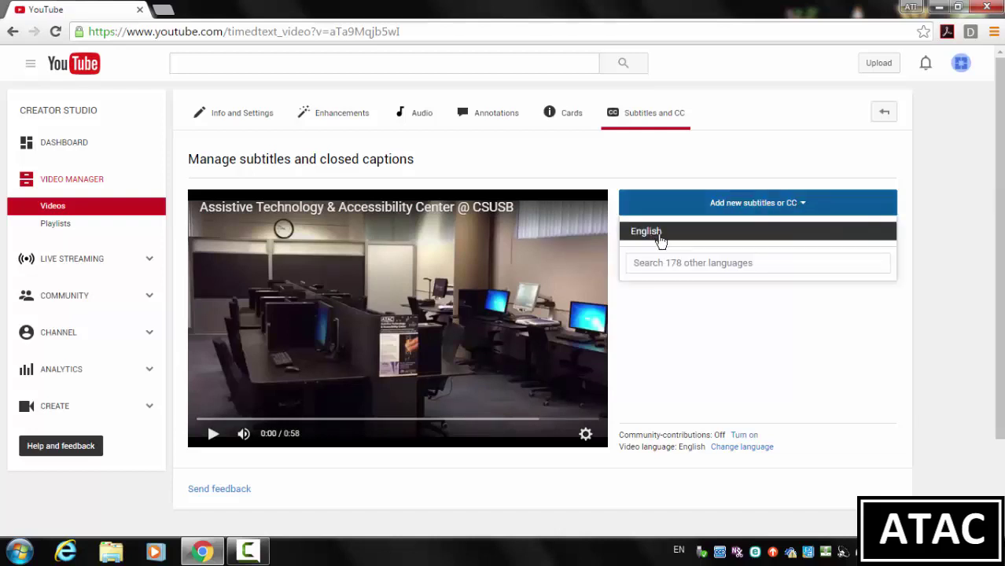
pyautogui.click(666, 235)
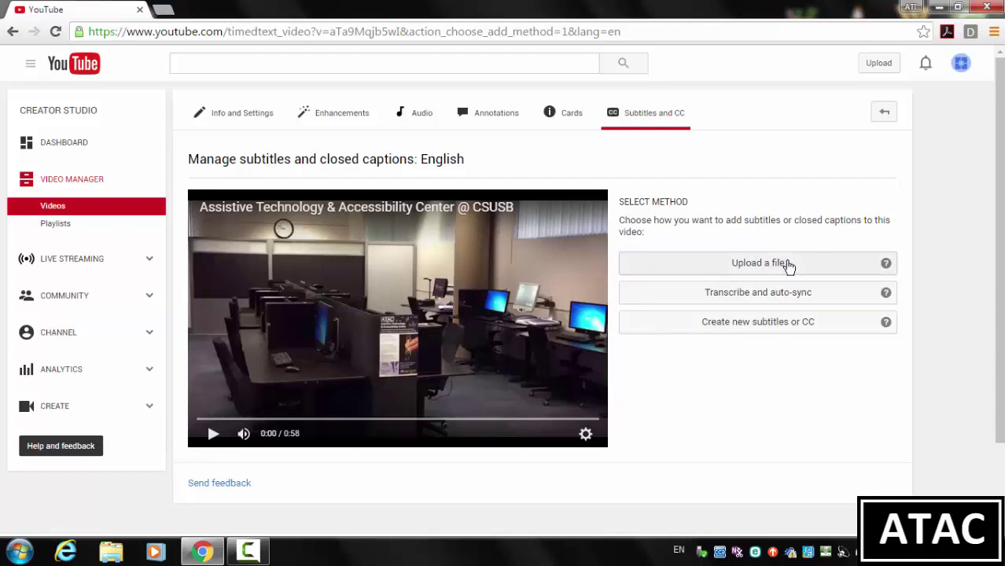
# Upload the Desktop .txt transcript file as a Transcript for the English track.
pyautogui.click(789, 265)
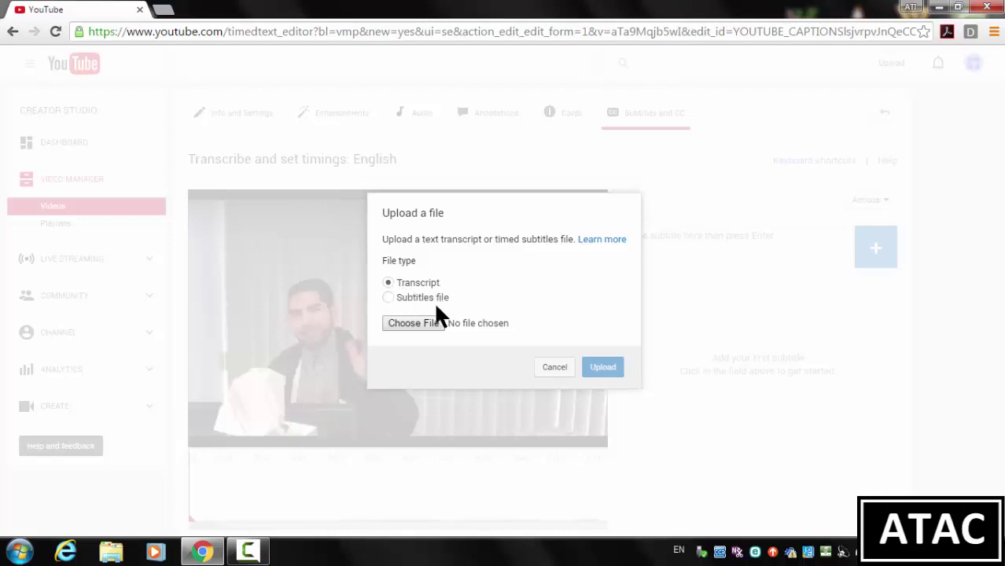
pyautogui.click(429, 327)
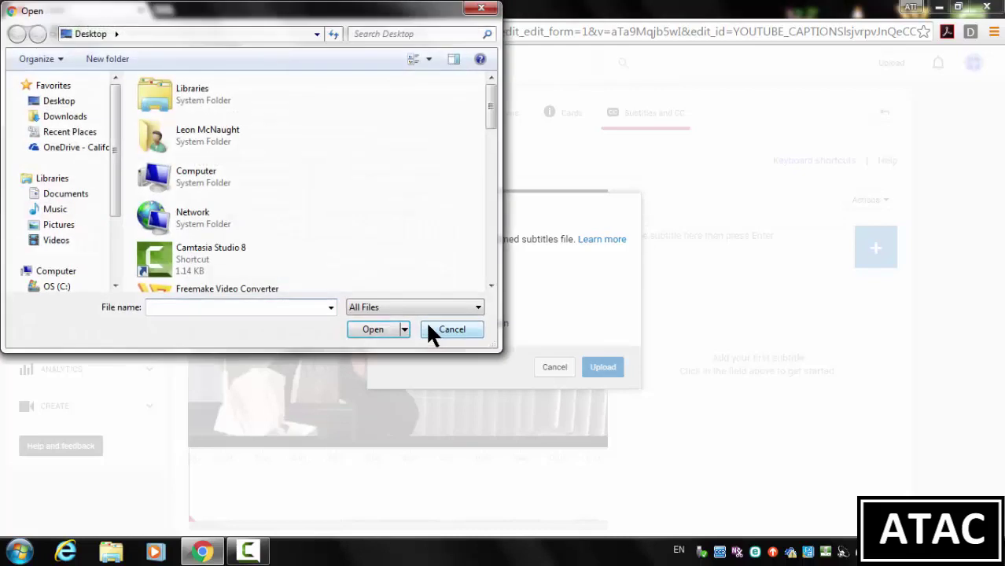
pyautogui.click(64, 102)
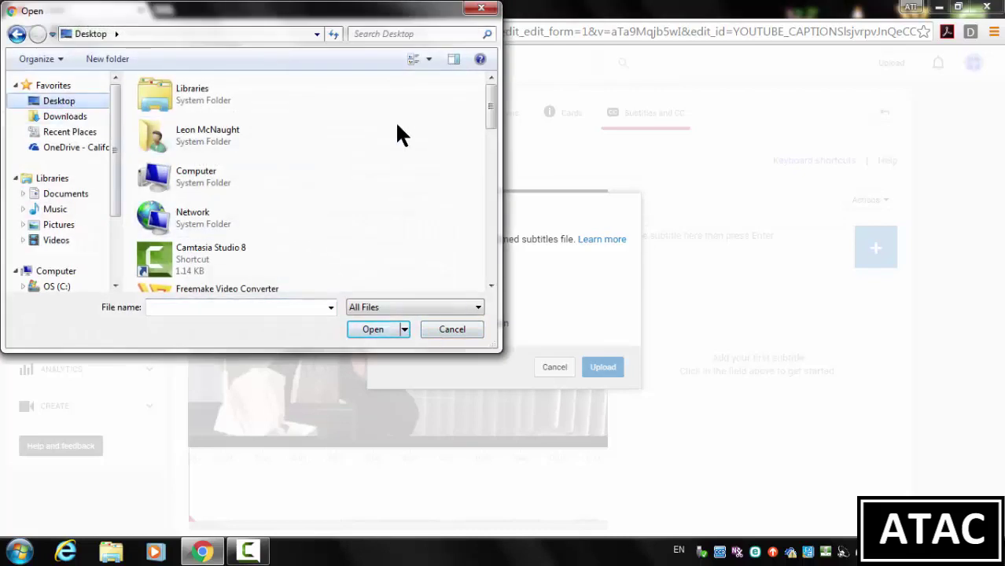
pyautogui.moveTo(487, 108); pyautogui.dragTo(504, 267)
pyautogui.click(244, 222)
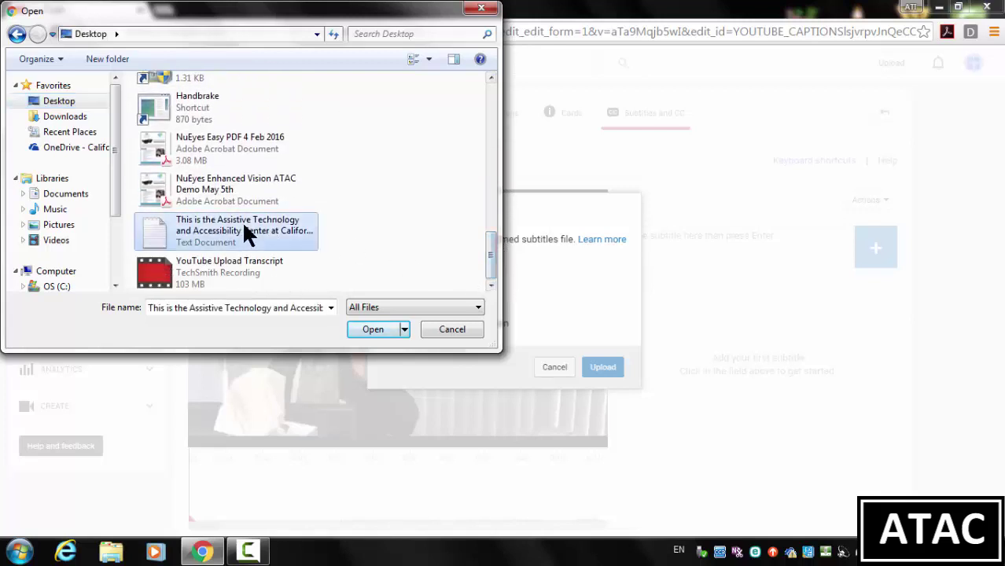
pyautogui.click(373, 331)
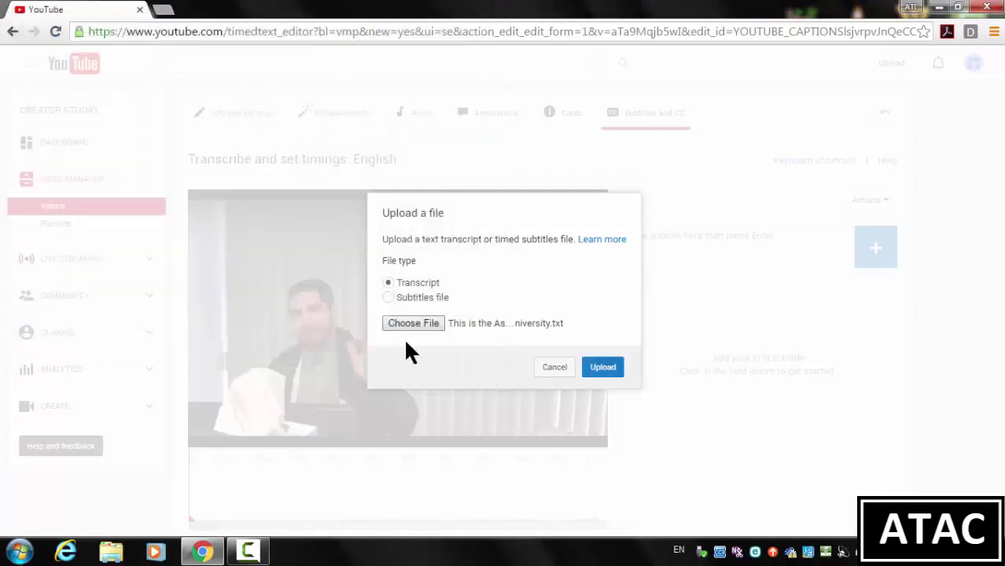
pyautogui.click(610, 367)
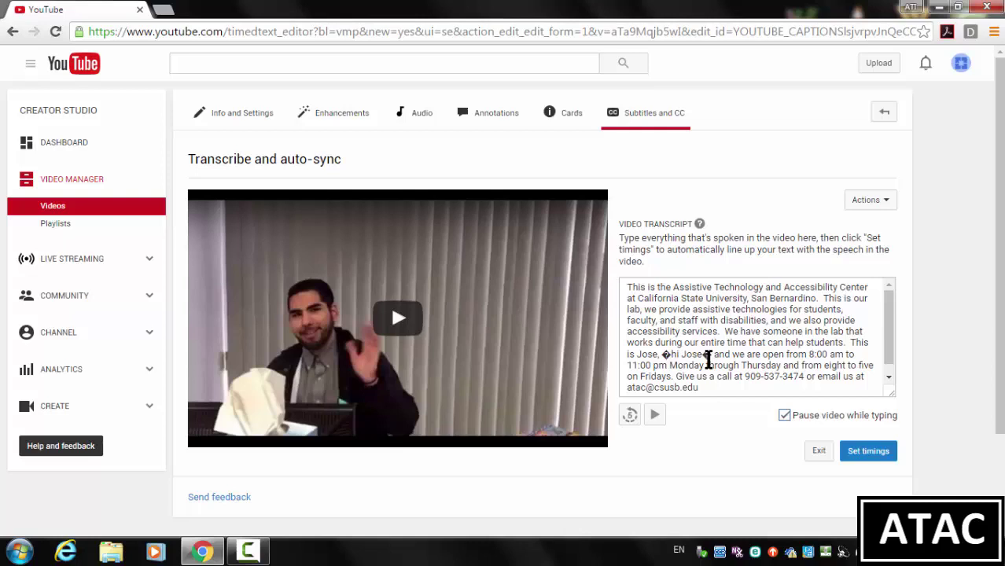
# Delete the garbled characters before and after 'hi Jose' in the transcript text.
pyautogui.click(669, 355)
pyautogui.press('BackSpace')
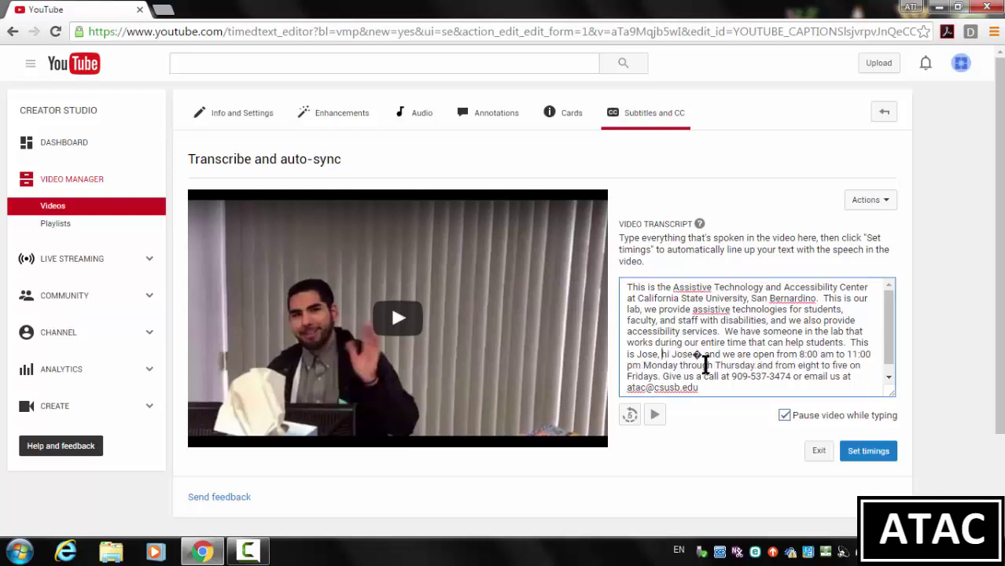
pyautogui.click(698, 354)
pyautogui.press('BackSpace')
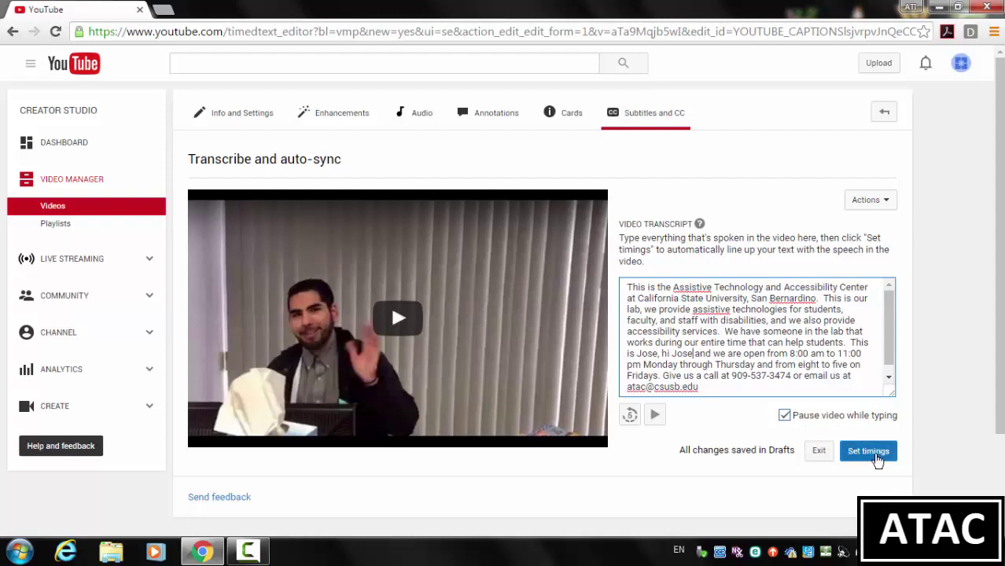
# Run Set timings, then exit the editor while the English draft finishes syncing.
pyautogui.click(875, 456)
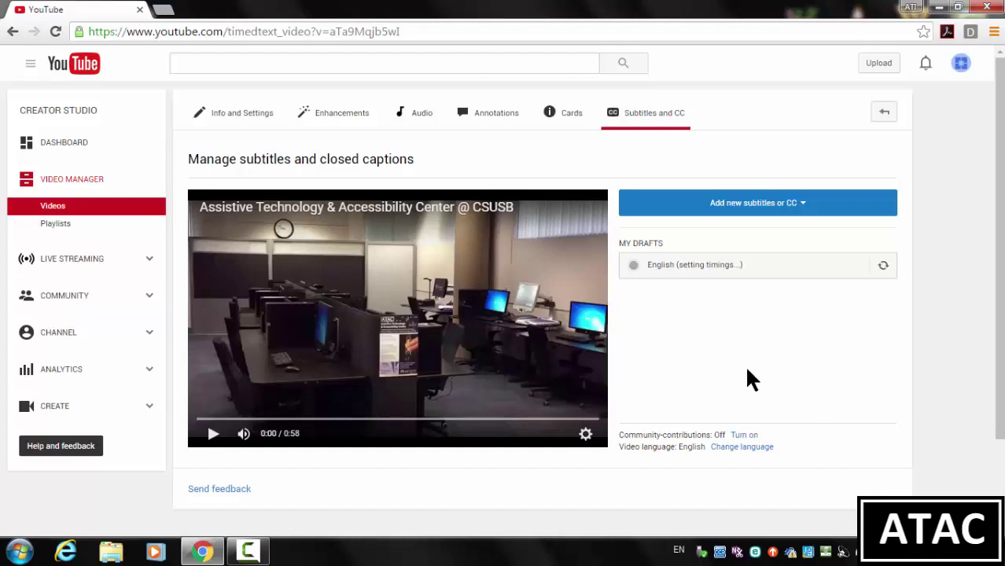
pyautogui.click(885, 267)
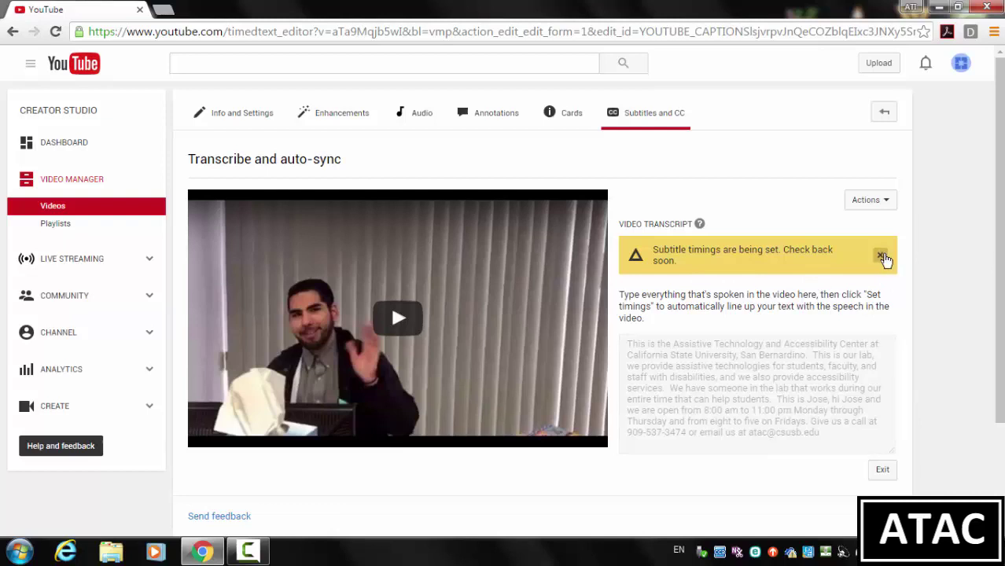
pyautogui.click(881, 257)
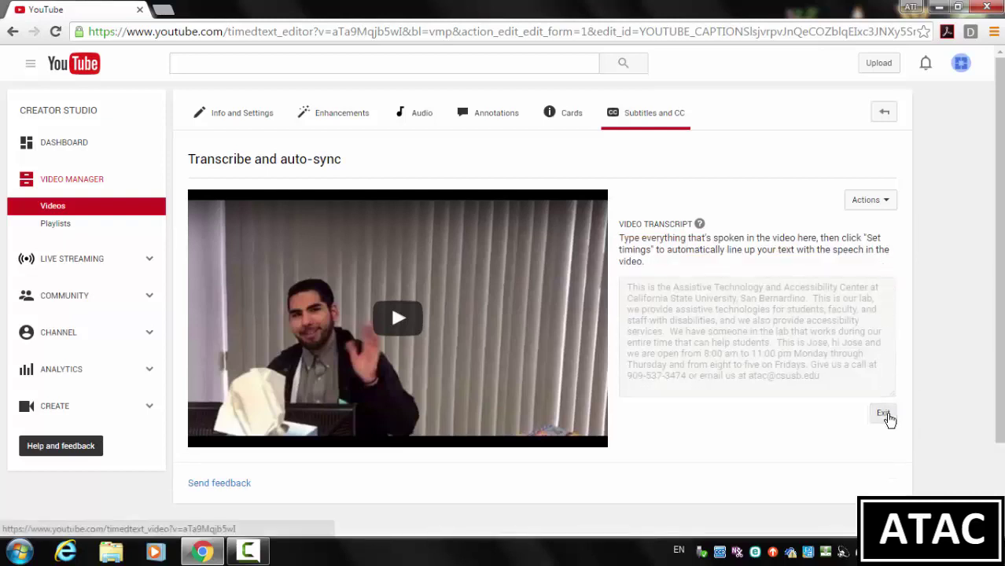
pyautogui.click(884, 415)
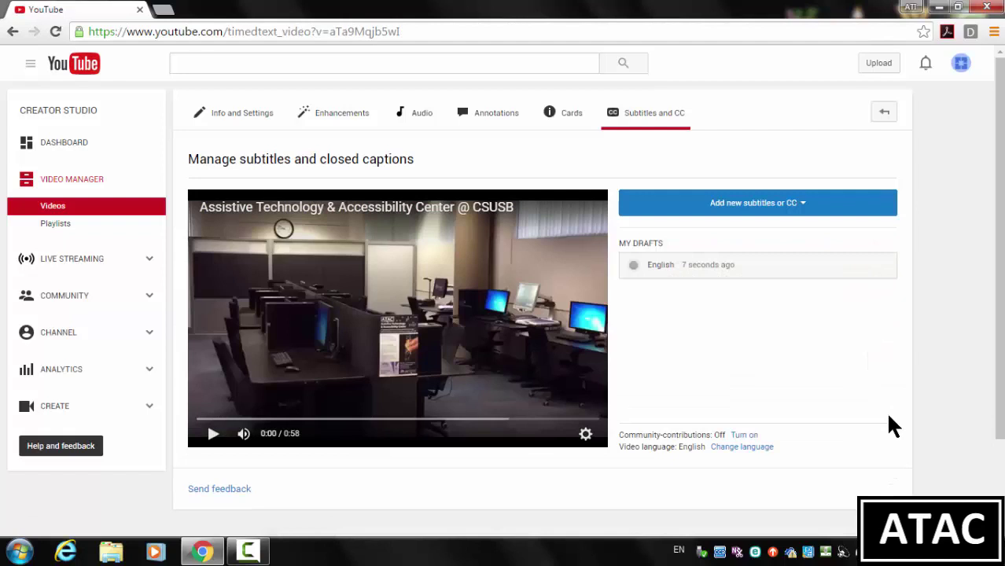
# Open the English draft and scroll through its timed lines from 0:04.0 to 0:43.0.
pyautogui.click(691, 271)
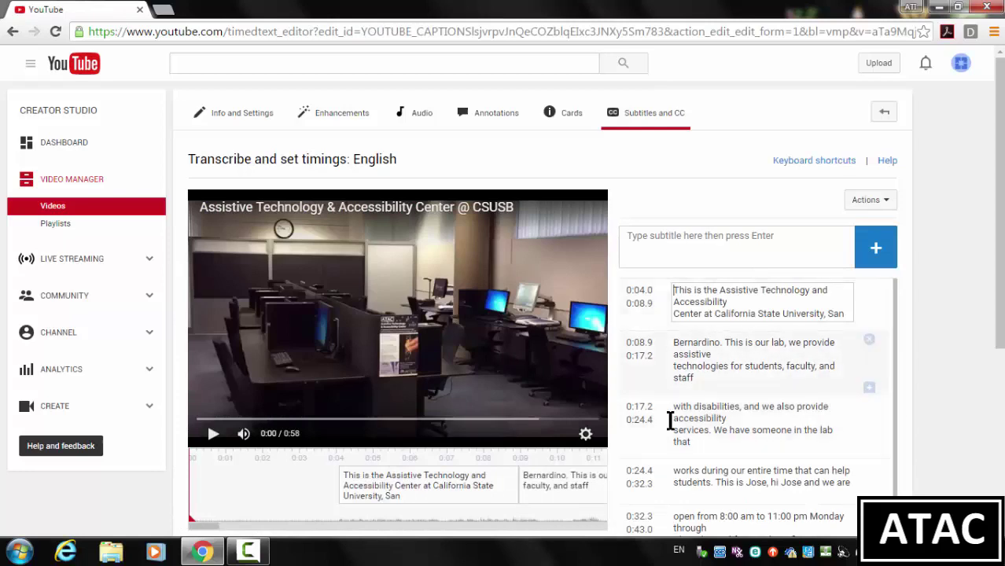
pyautogui.scroll(-1, 930, 393)
pyautogui.scroll(-1, 931, 391)
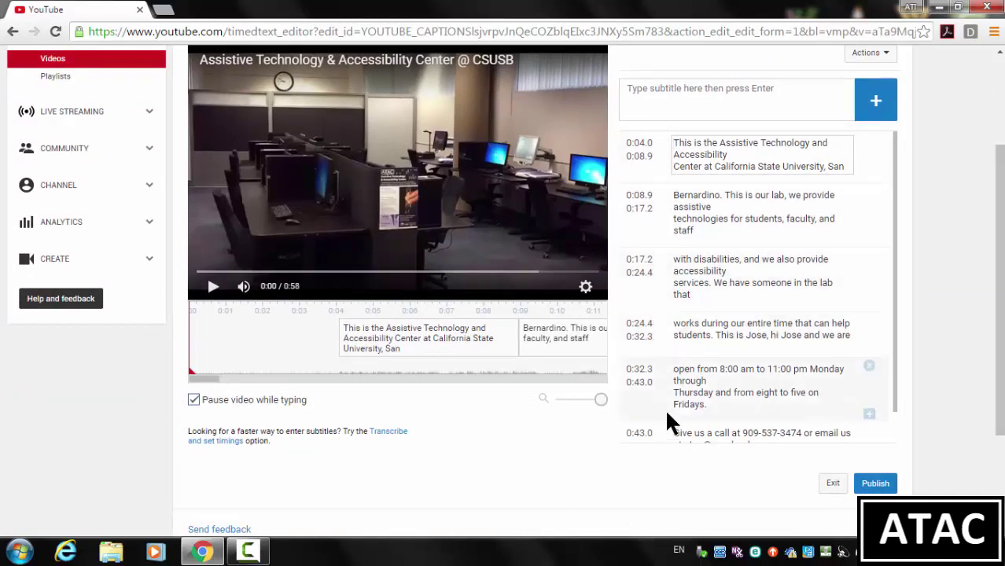
# Publish the timed English subtitles from the editor.
pyautogui.click(885, 484)
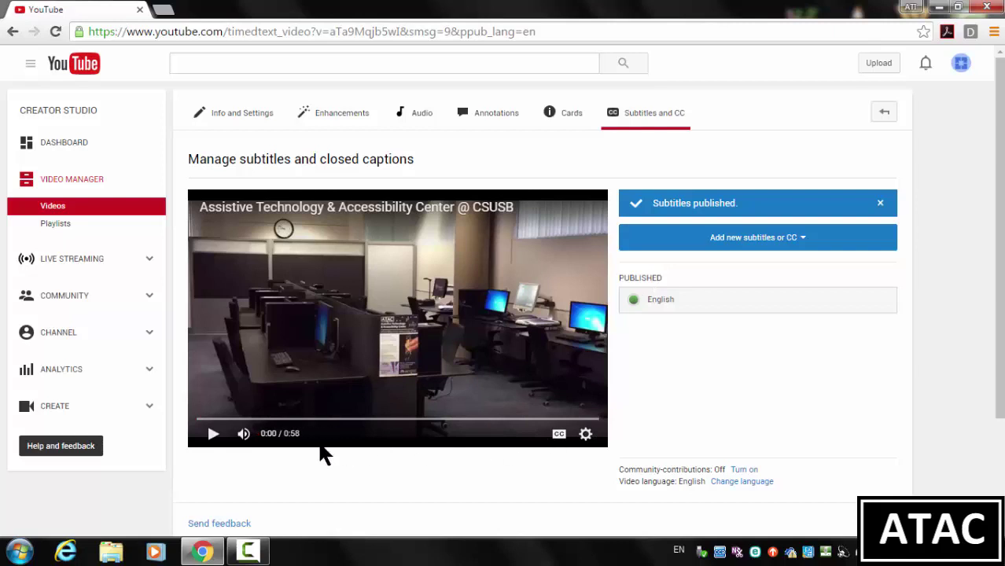
# Play the video with English CC captions on, pausing around 0:15 on a caption.
pyautogui.click(213, 437)
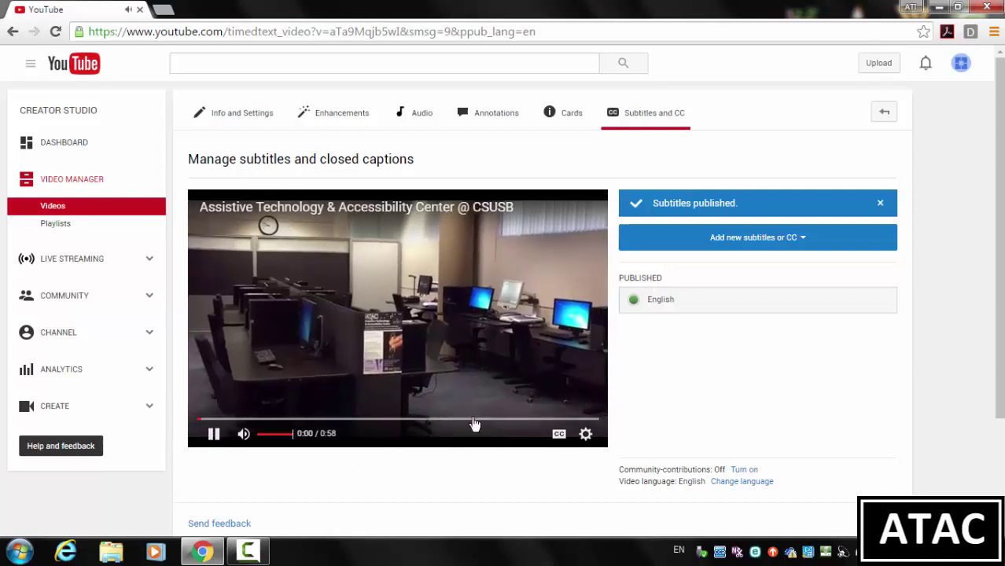
pyautogui.click(559, 435)
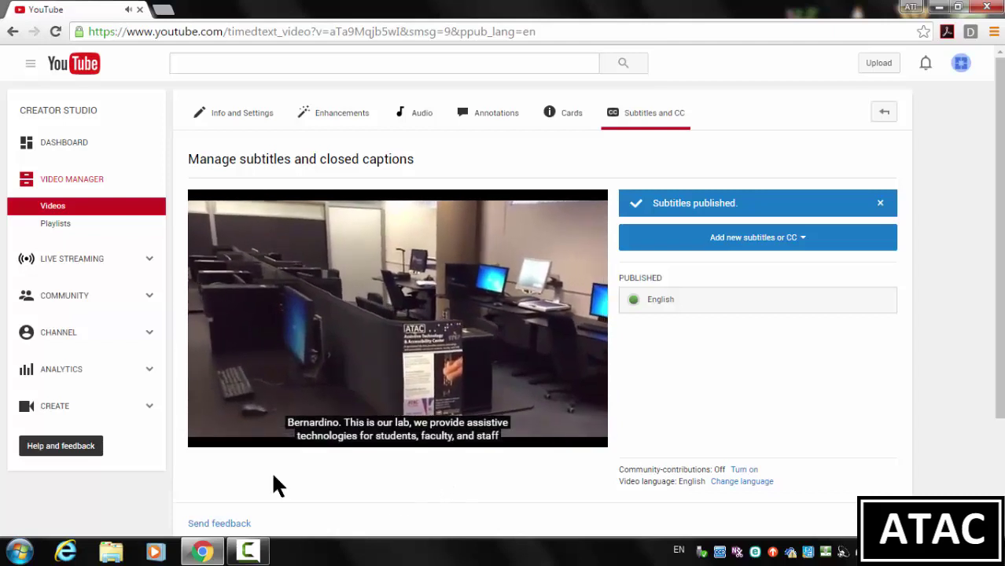
pyautogui.click(214, 433)
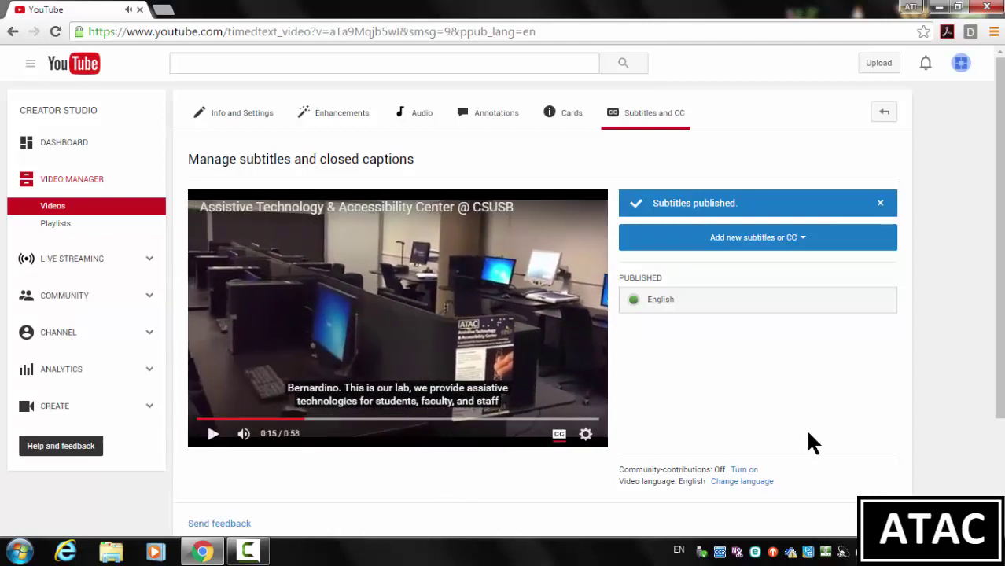